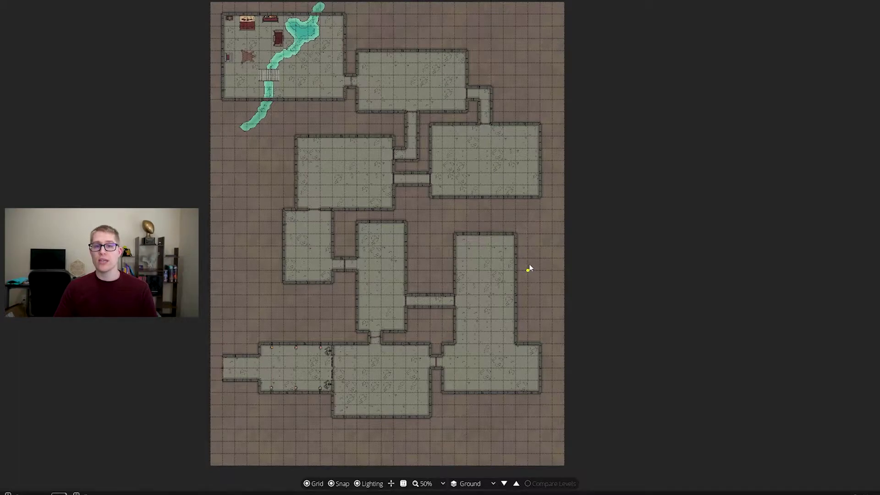
Open the export options for the dungeon map and set the export mode to Universal VTT
key("ctrl+e")
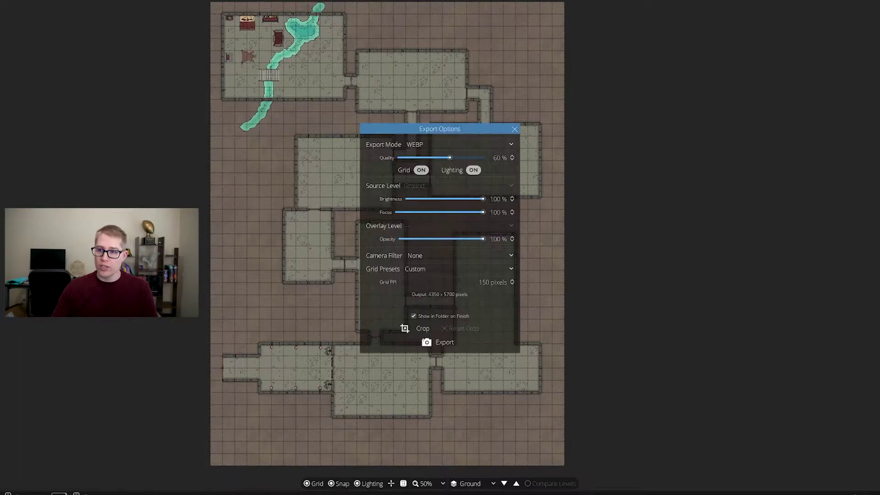
left_click(485, 144)
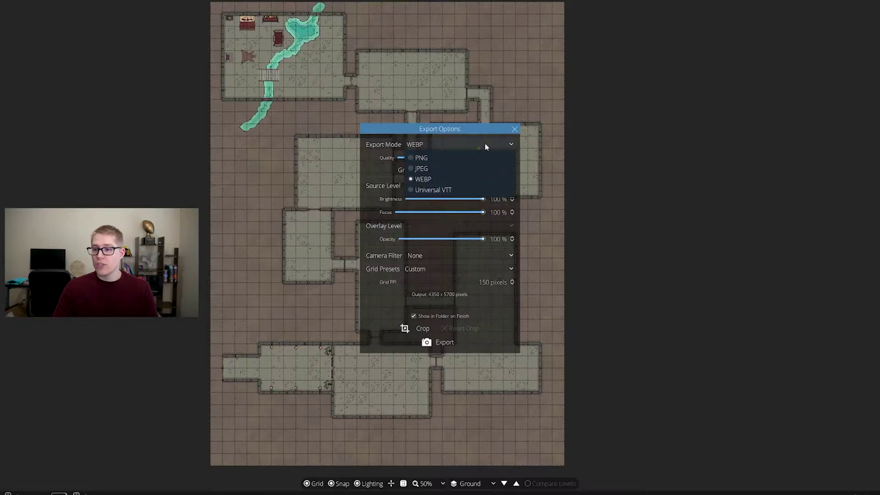
left_click(462, 190)
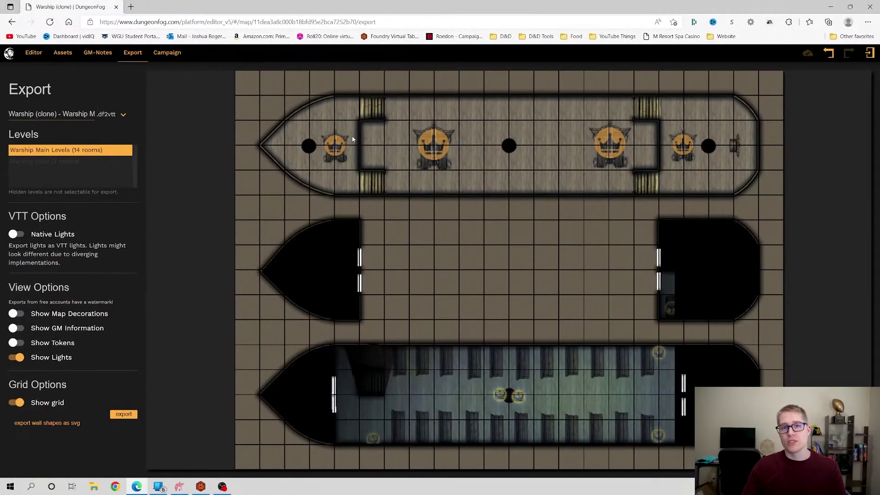
Switch to DungeonFog, show its export page full screen, and choose Universal VTT as the Warship map's file format
key("F11")
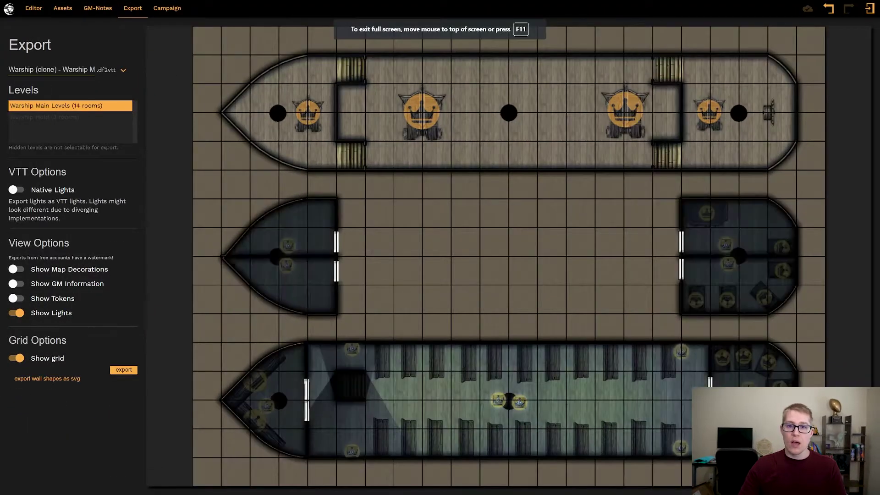
left_click(123, 69)
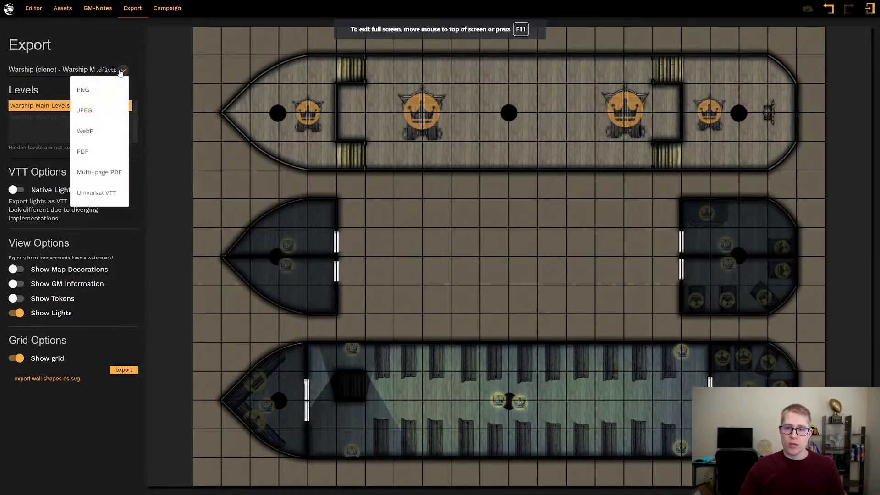
left_click(112, 195)
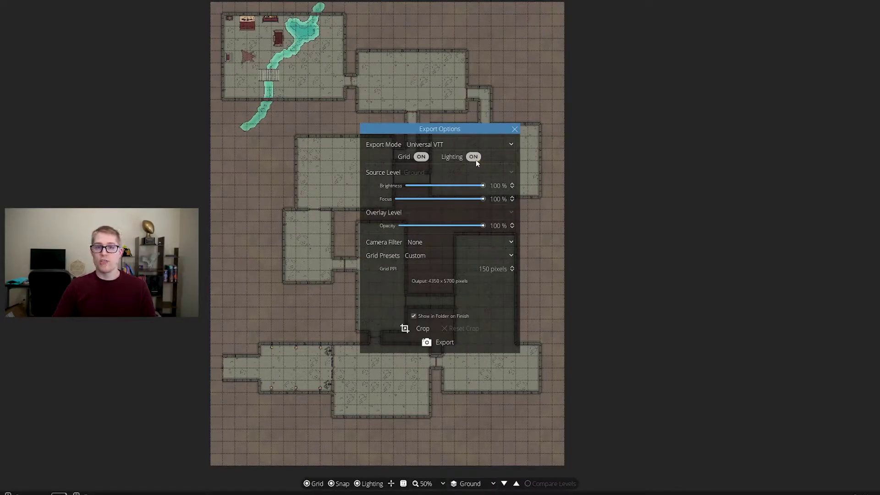
Return to the dungeon map's export options, turn off Grid and Show in Folder on Finish, and export with the Custom grid preset
left_click(418, 157)
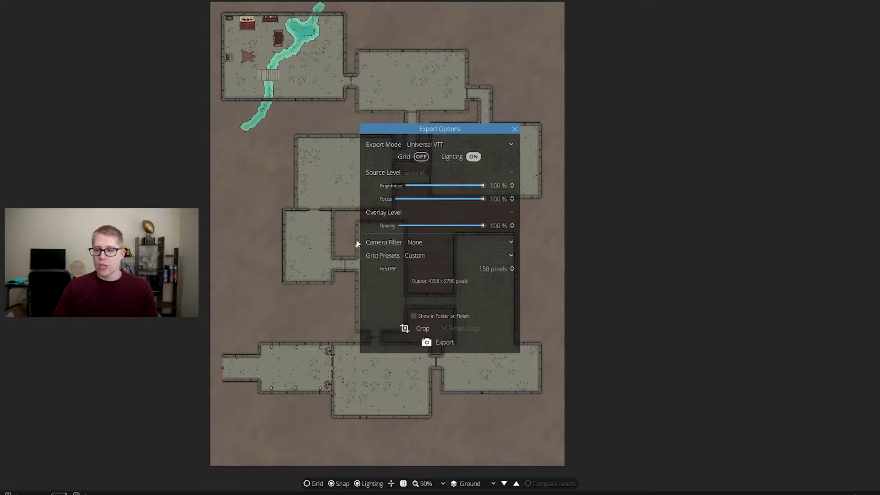
left_click(450, 255)
left_click(450, 254)
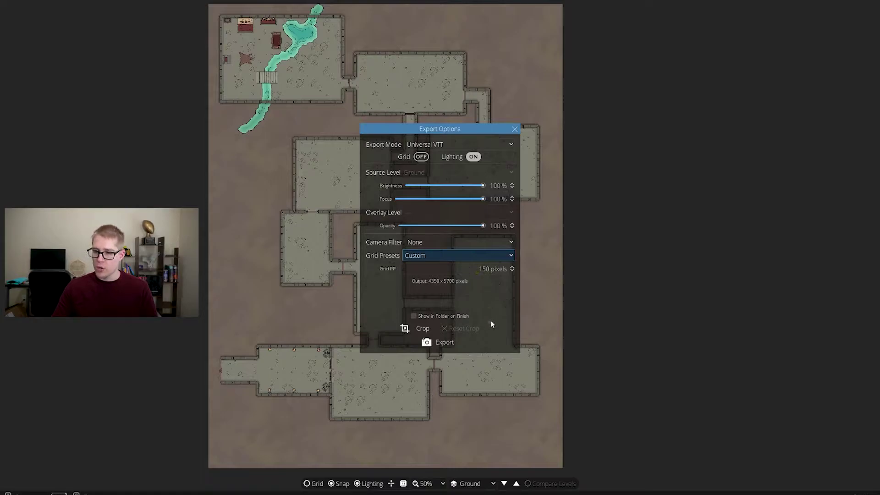
left_click(436, 342)
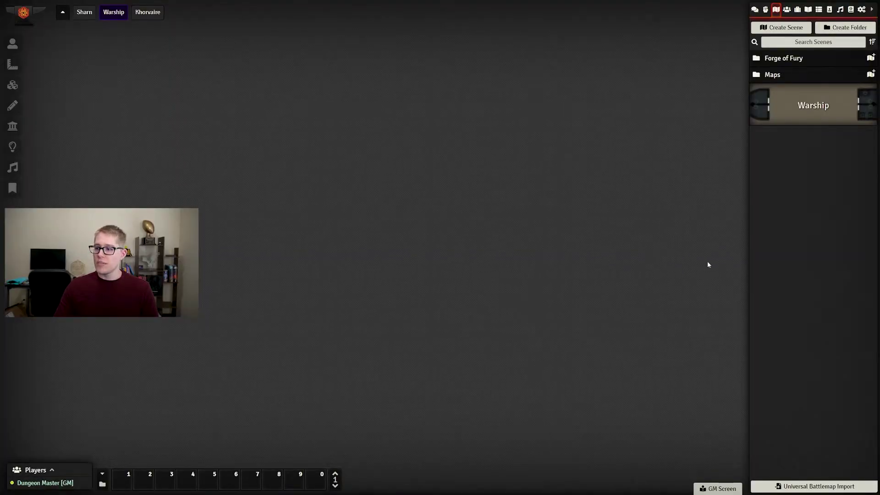
Switch to Foundry Virtual Tabletop and open the Universal Battlemap Importer
left_click(804, 489)
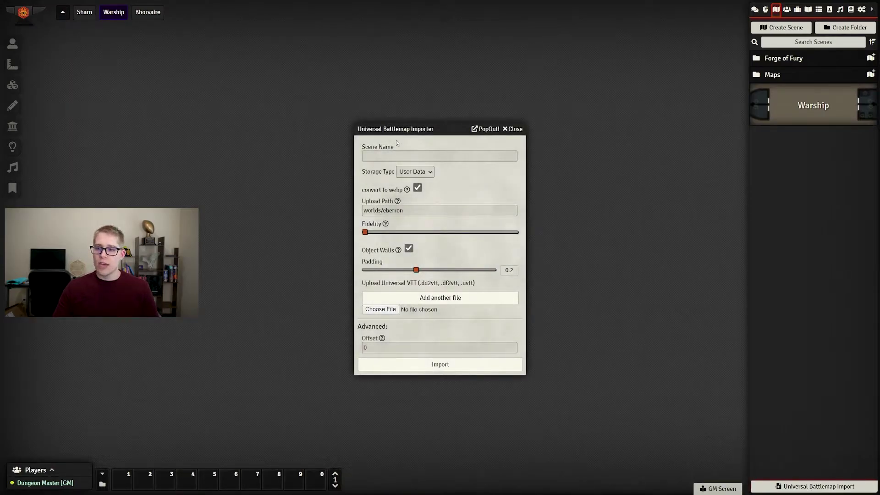
left_click(393, 155)
type("Dun")
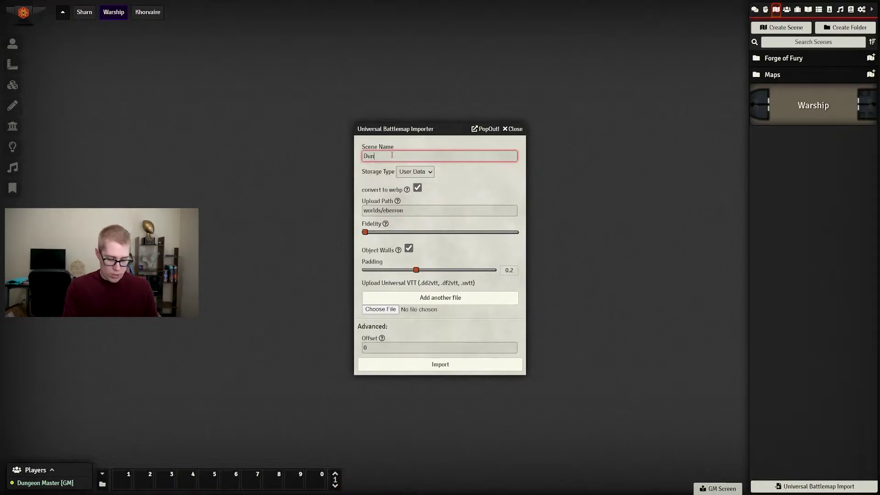
type("geoln")
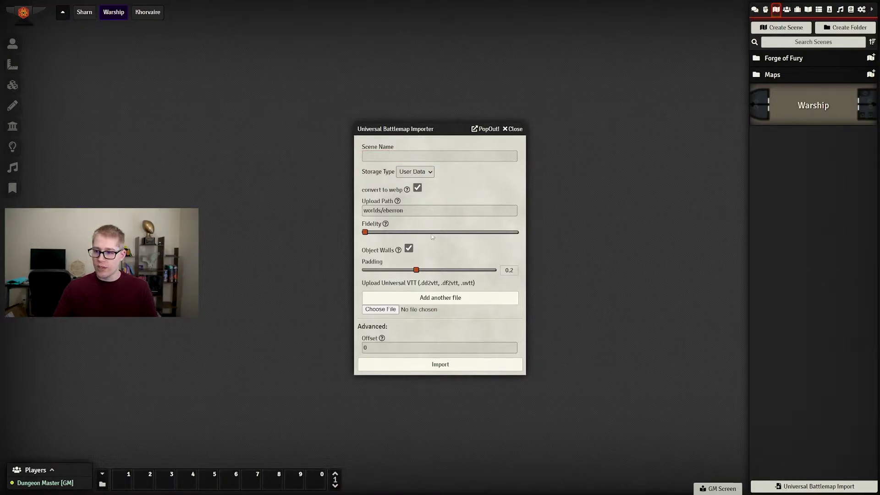
Choose Dungeon1.dd2vtt from the Downloads folder as the battlemap file and import it
left_click(380, 309)
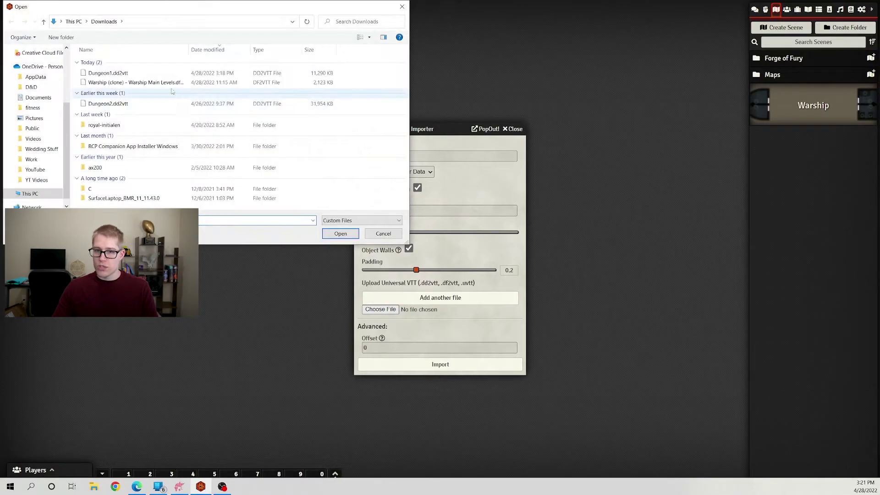
left_click(154, 75)
left_click(339, 235)
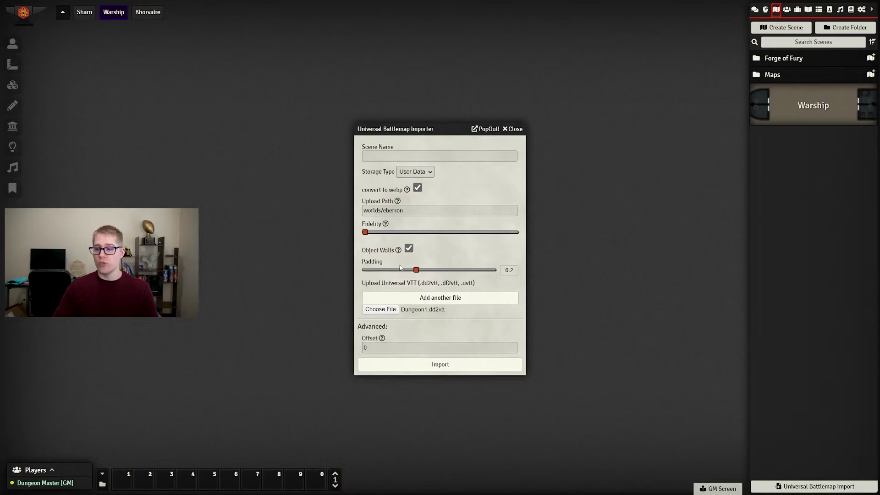
left_click(442, 367)
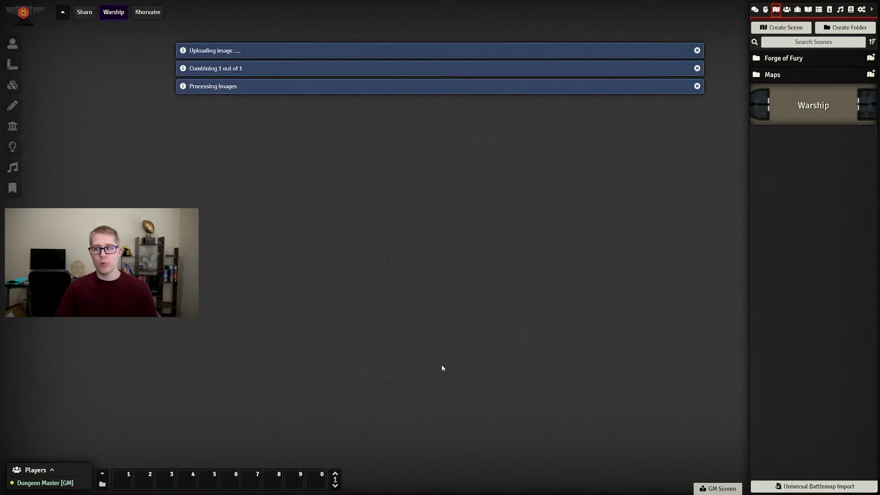
View the imported Dungeon1 scene and display its walls and doors with the wall controls
right_click(775, 156)
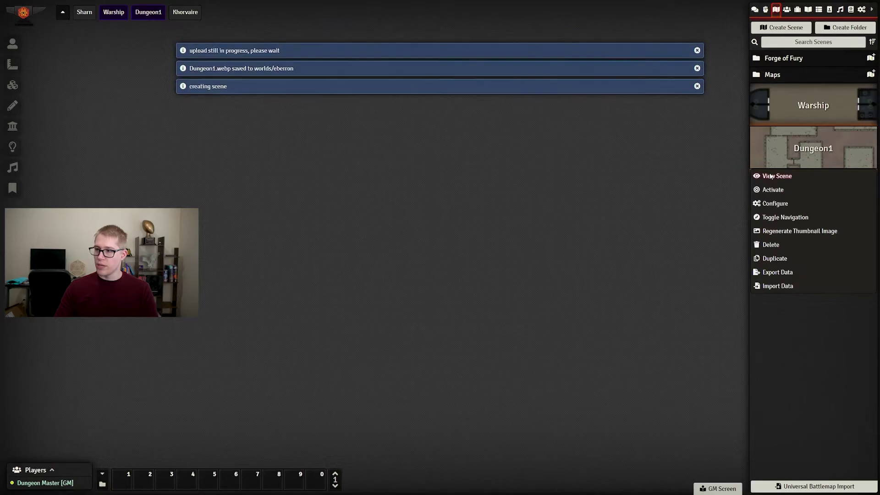
left_click(771, 176)
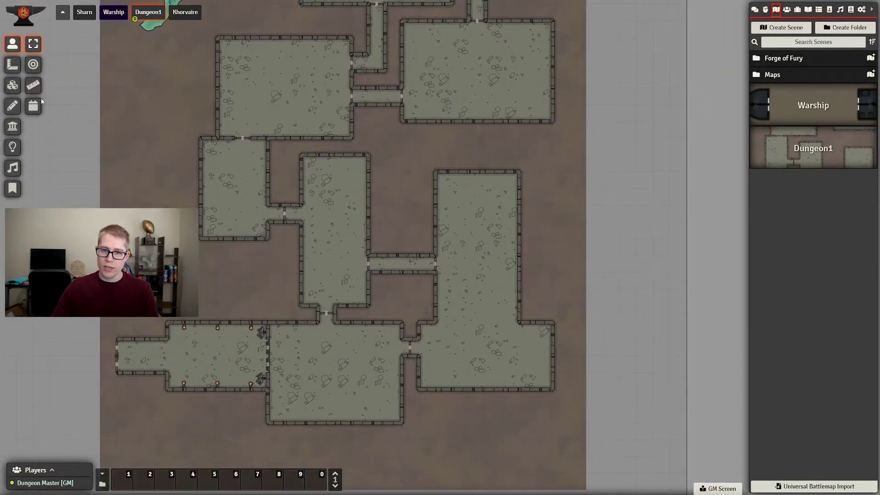
left_click(13, 126)
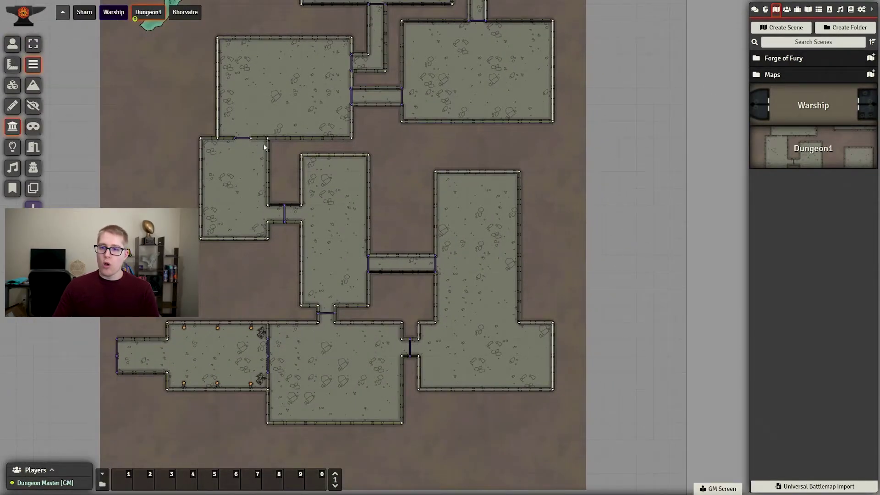
scroll(351, 242, "up", 5)
scroll(348, 229, "down", 3)
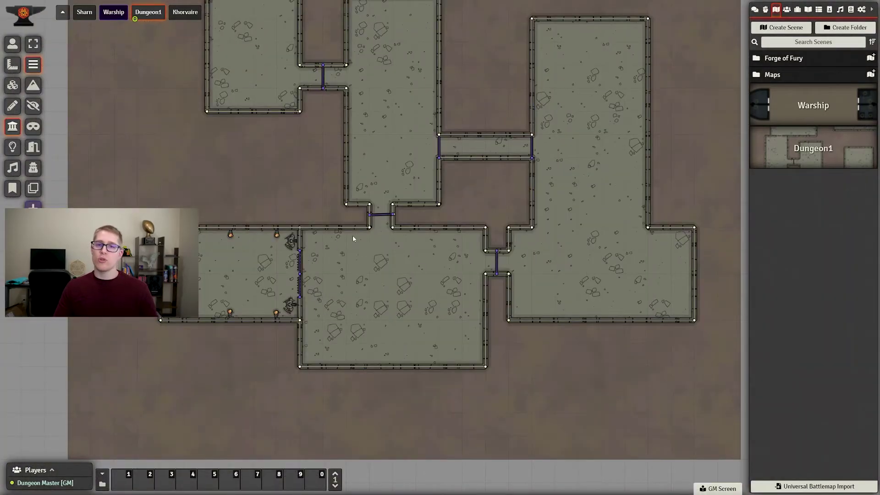
Set Light Restriction and Sight Restriction to None for the upper barred gate segment, keep it a Door, and update its configuration
double_click(300, 254)
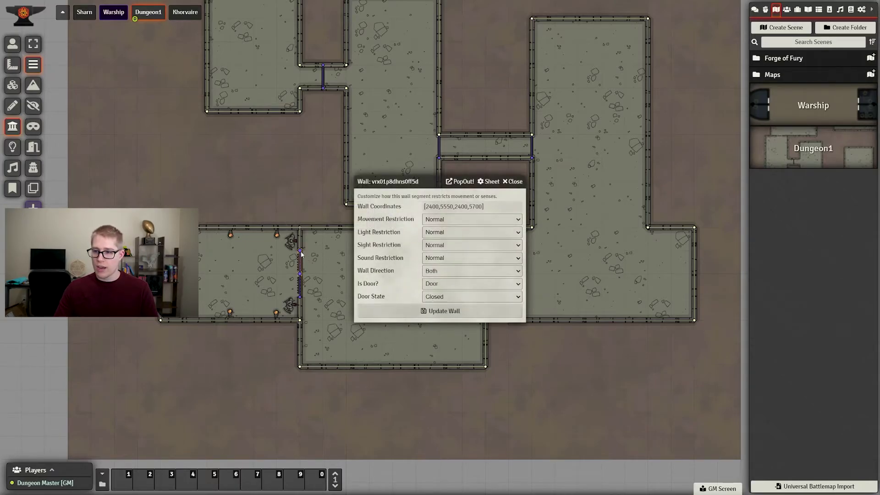
left_click(443, 232)
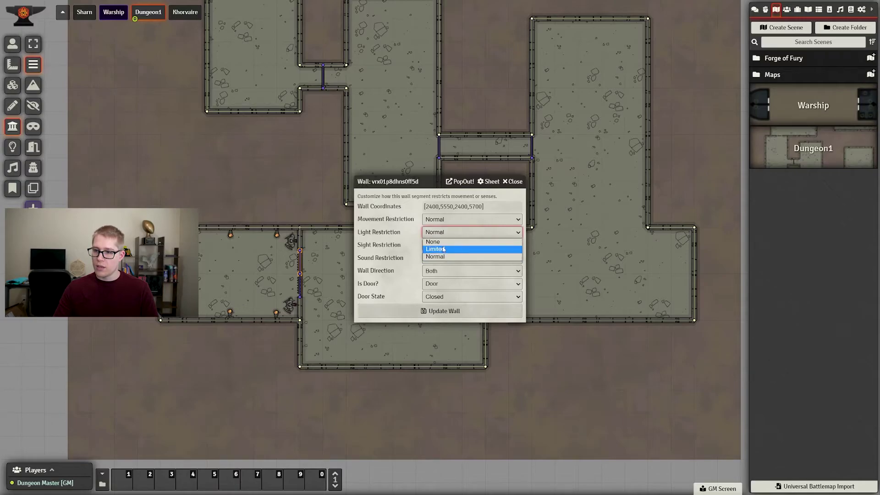
left_click(440, 241)
left_click(440, 246)
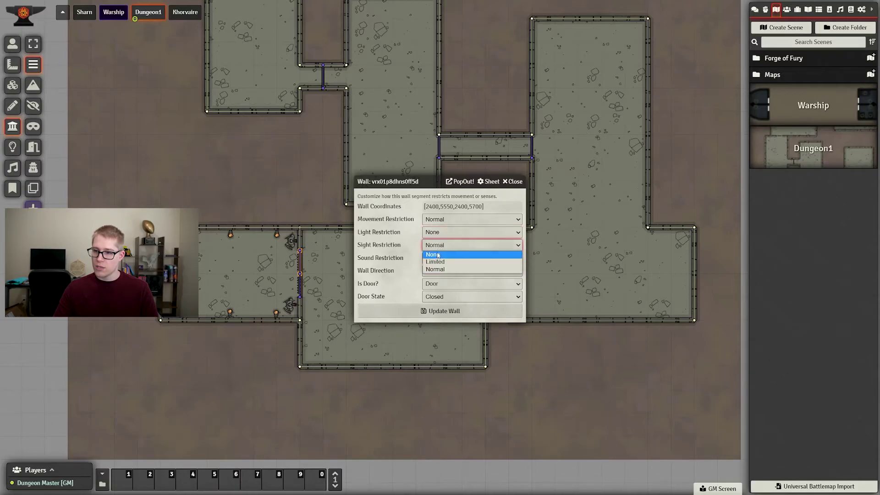
left_click(439, 255)
left_click(436, 287)
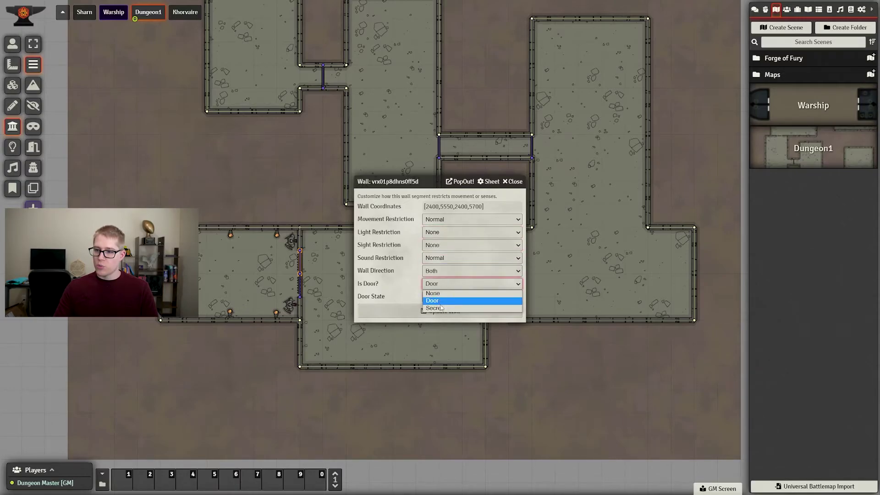
left_click(441, 285)
left_click(440, 296)
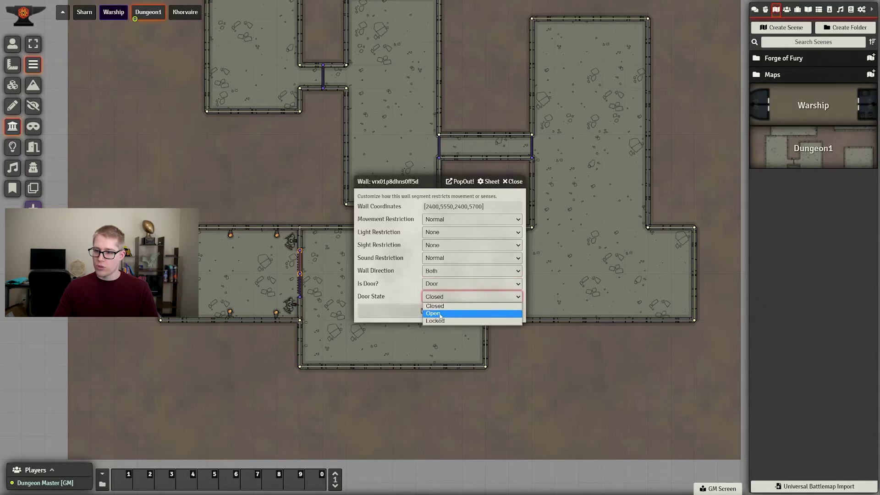
left_click(435, 317)
key("Return")
Configure the Dungeon1 scene with a grid opacity of 0.9 and a hexagonal grid type, and save the changes
scroll(411, 282, "down", 2)
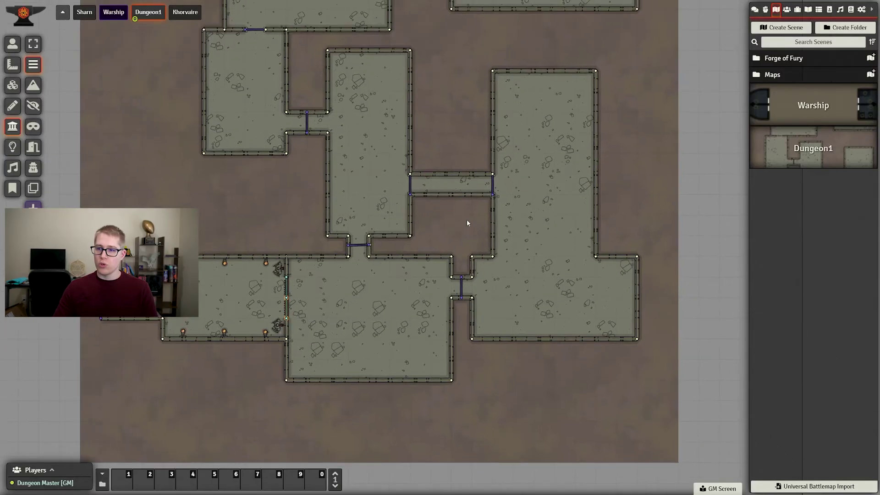
scroll(434, 263, "up", 3)
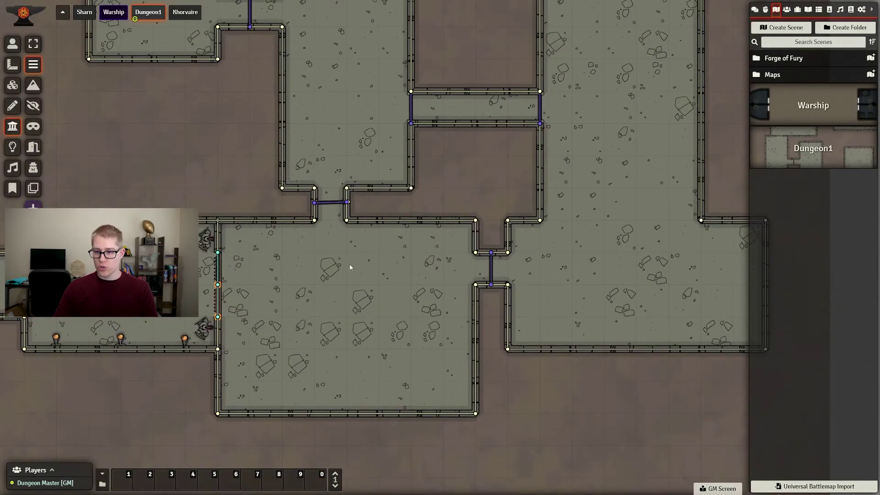
right_click(784, 152)
left_click(775, 186)
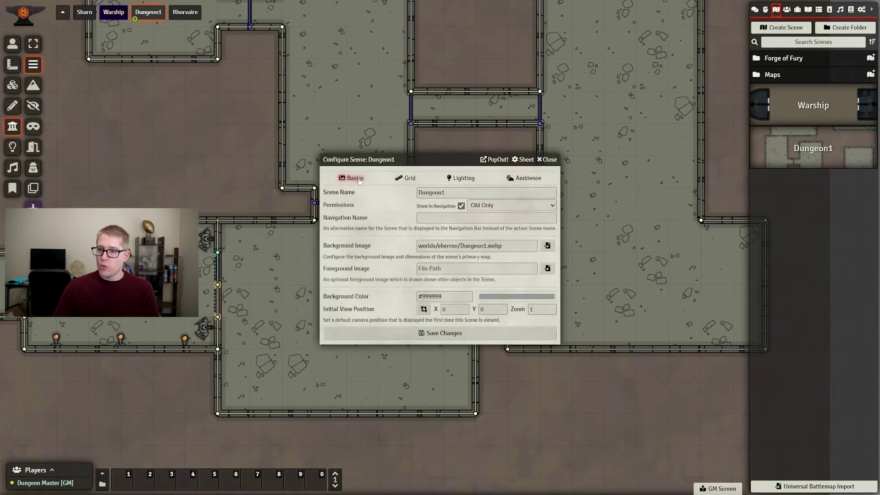
left_click(407, 178)
left_click_drag(441, 316, 517, 317)
left_click(481, 193)
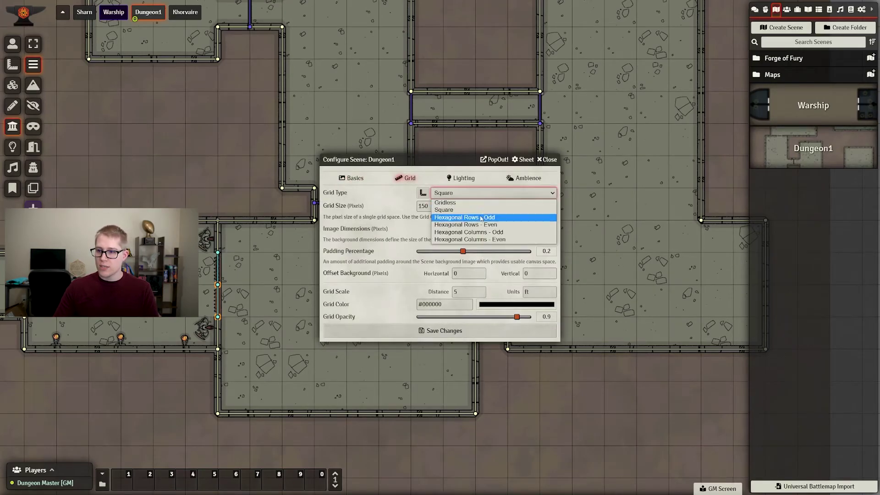
left_click(463, 229)
left_click(431, 331)
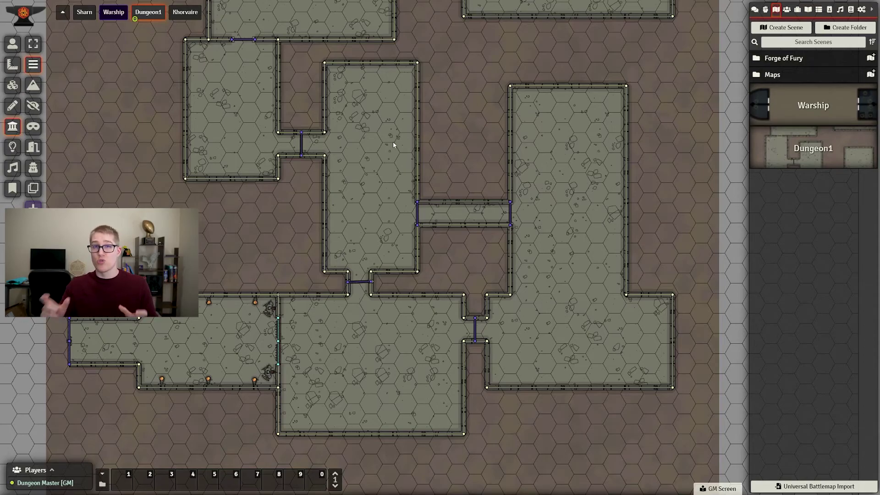
View the Warship scene to examine its imported walls and doors
scroll(477, 167, "down", 5)
left_click_drag(477, 171, 443, 261)
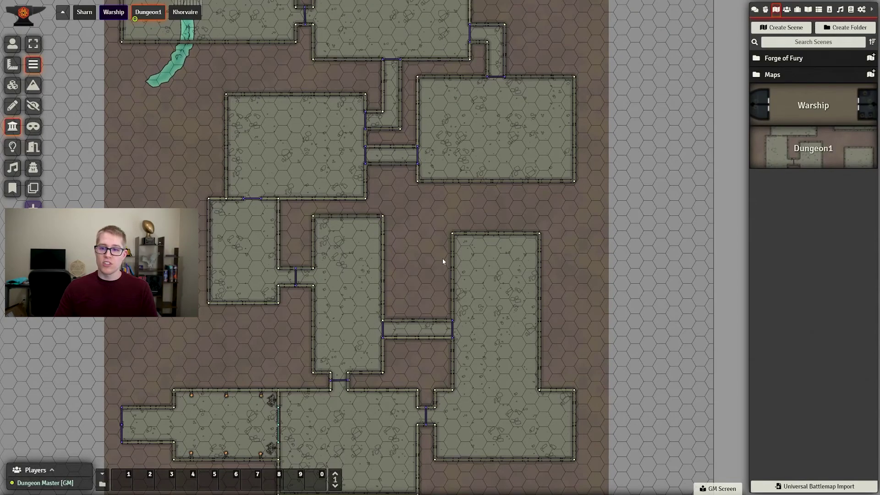
right_click(778, 115)
left_click(781, 134)
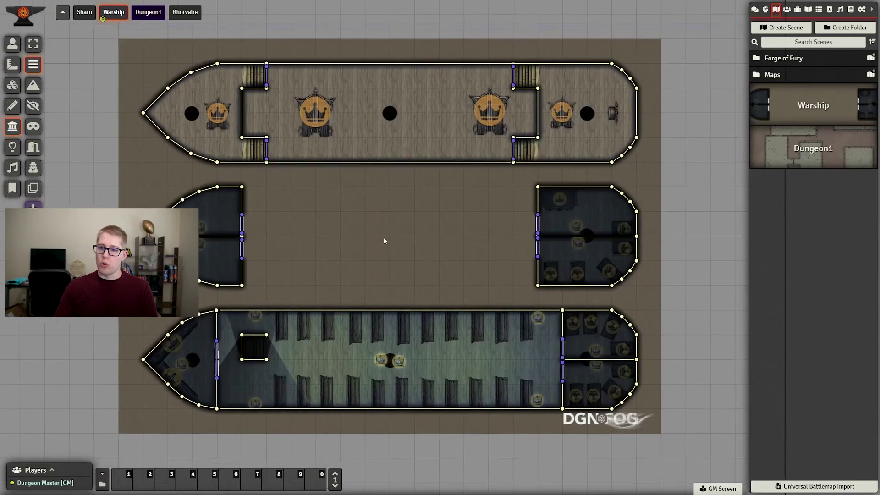